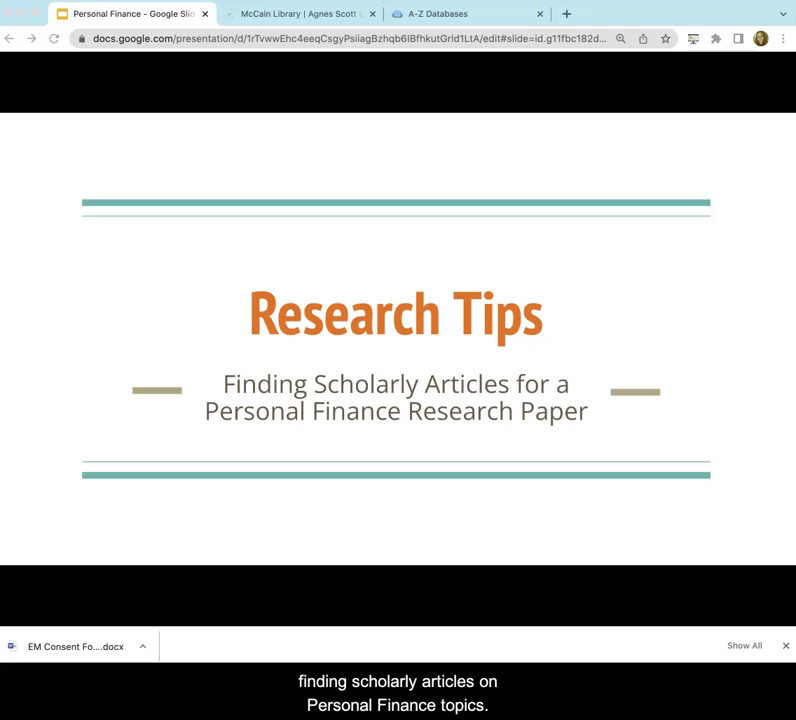
Advance past the gift card redemption slide to the 'Which disciplines care about this topic?' slide.
key("Right")
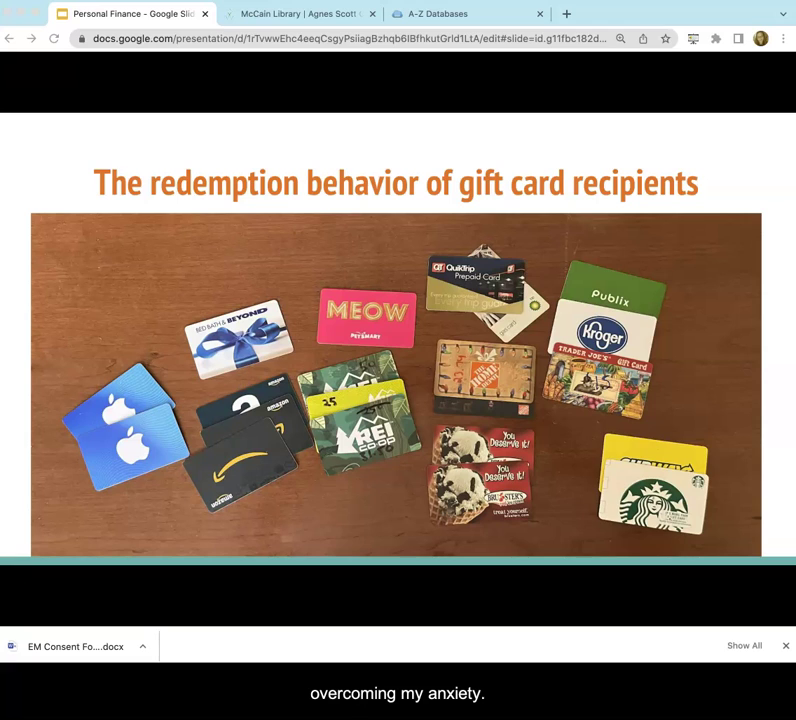
key("Right")
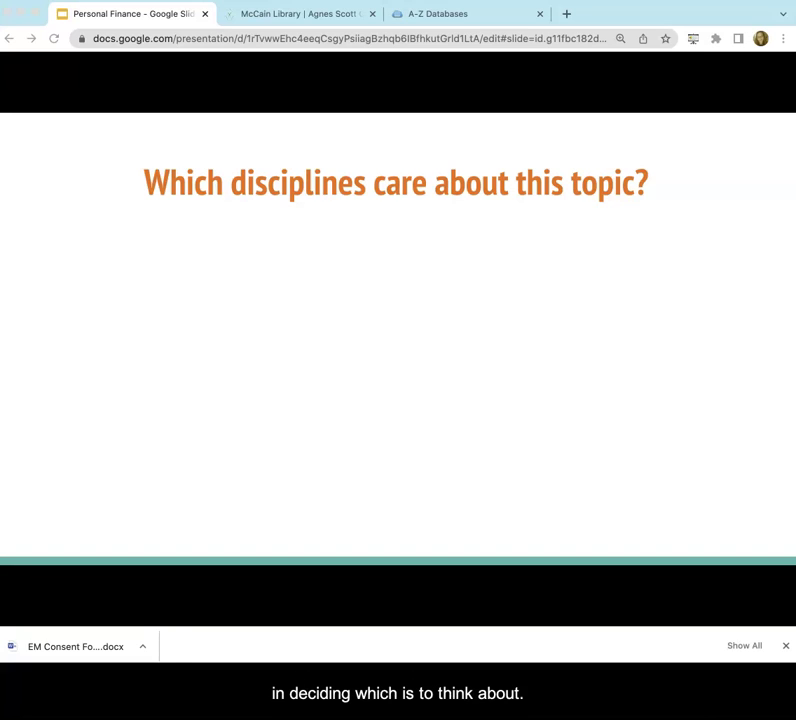
Reveal the Economics, Business, Psychology and Sociology images, then go to the Recommended Databases slide.
key("Right")
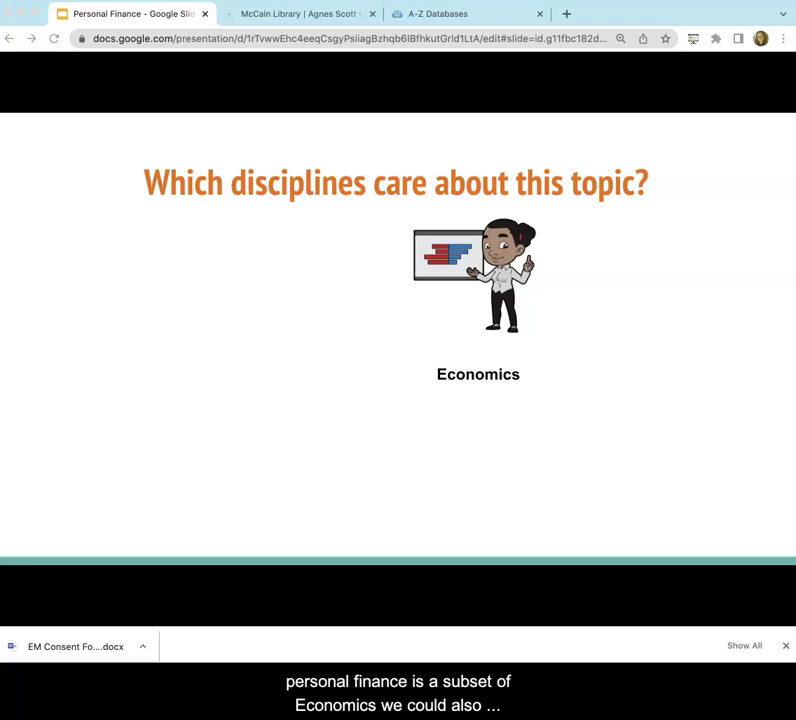
key("Right")
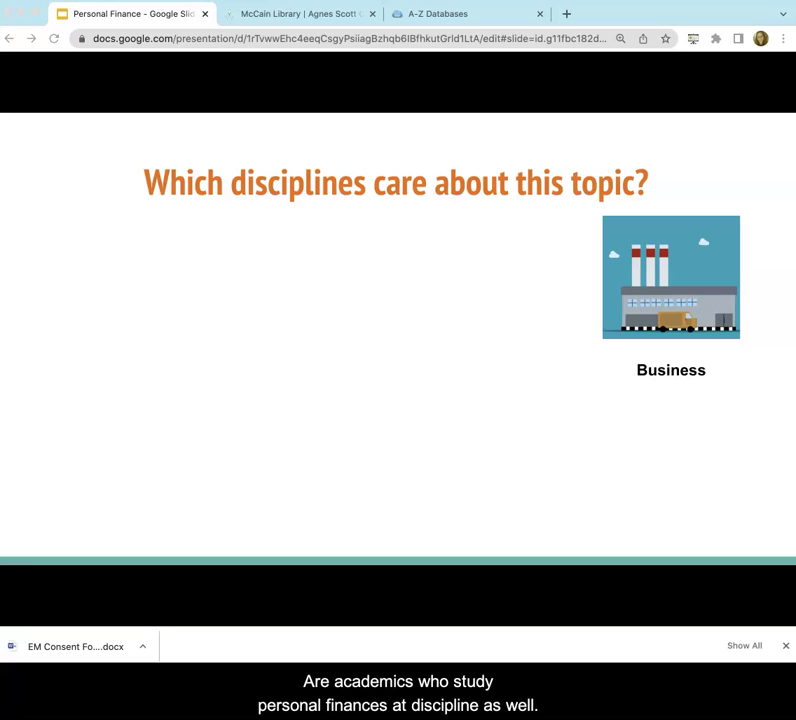
key("Right")
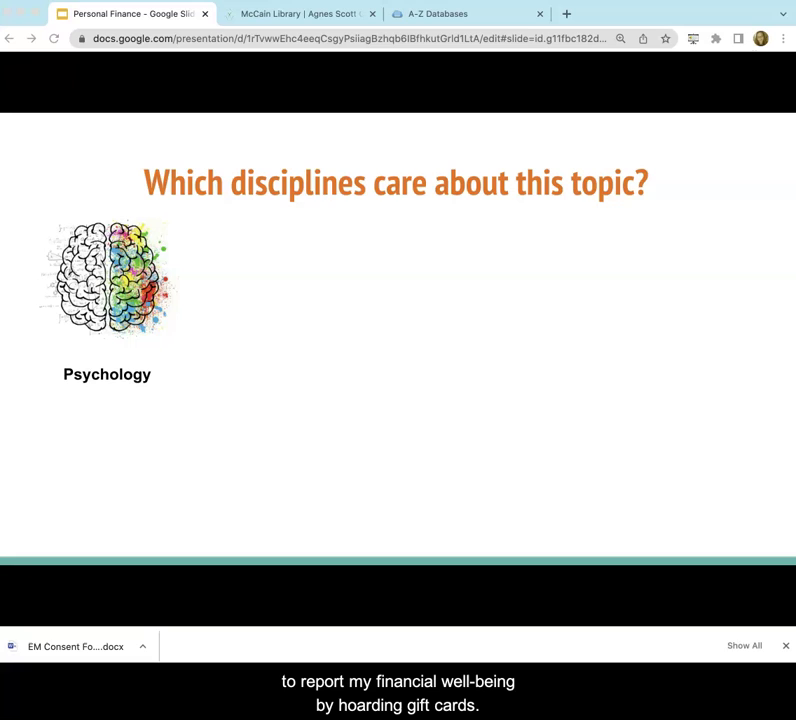
key("Right")
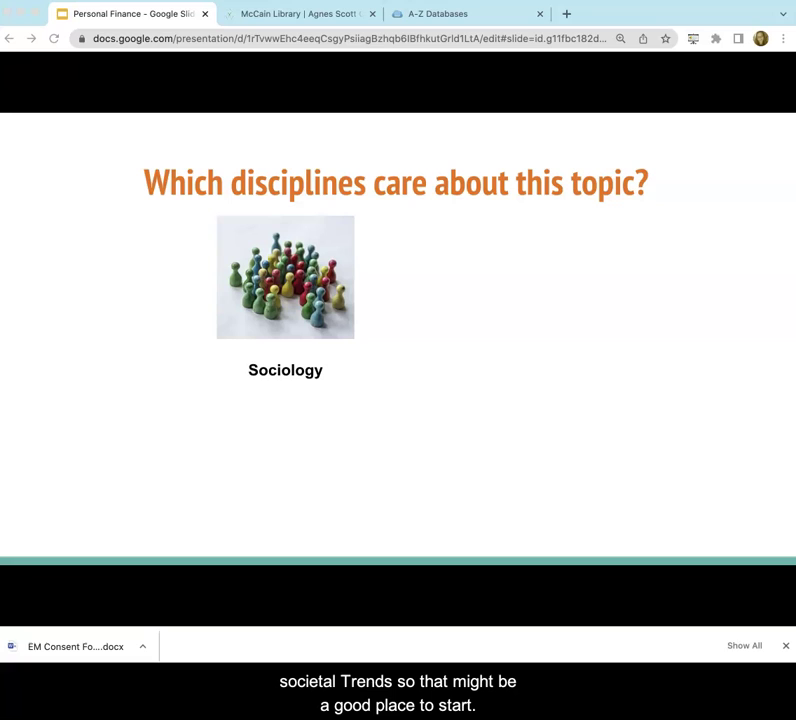
key("Right")
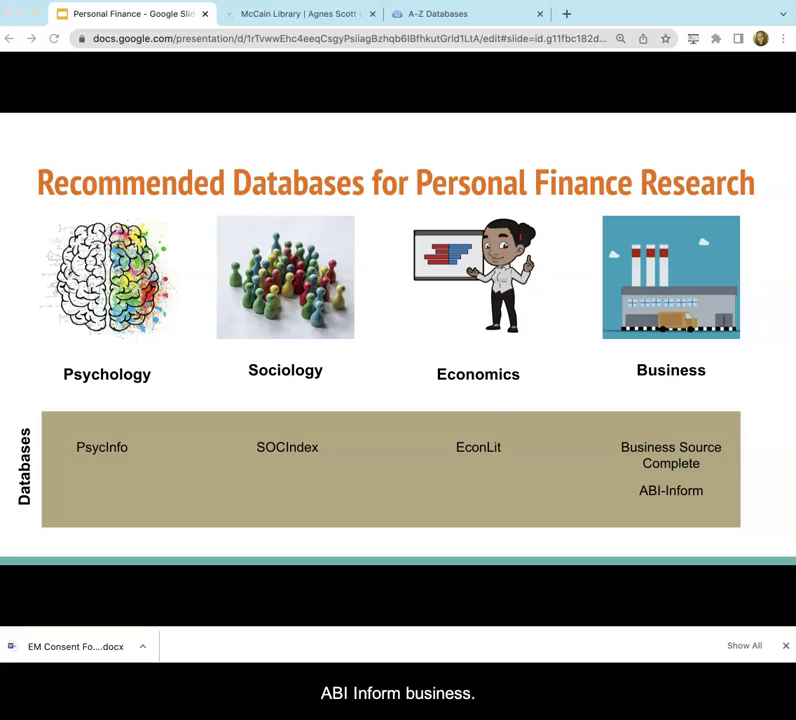
Step through the EconLit and Business Source Complete and Use Databases A-Z slides to Database Demo.
key("Right")
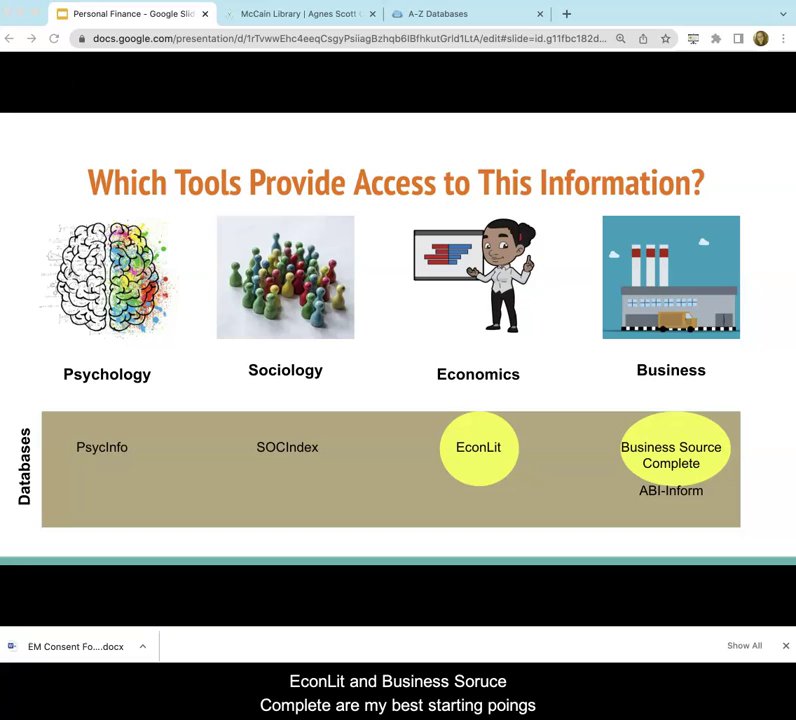
key("Right")
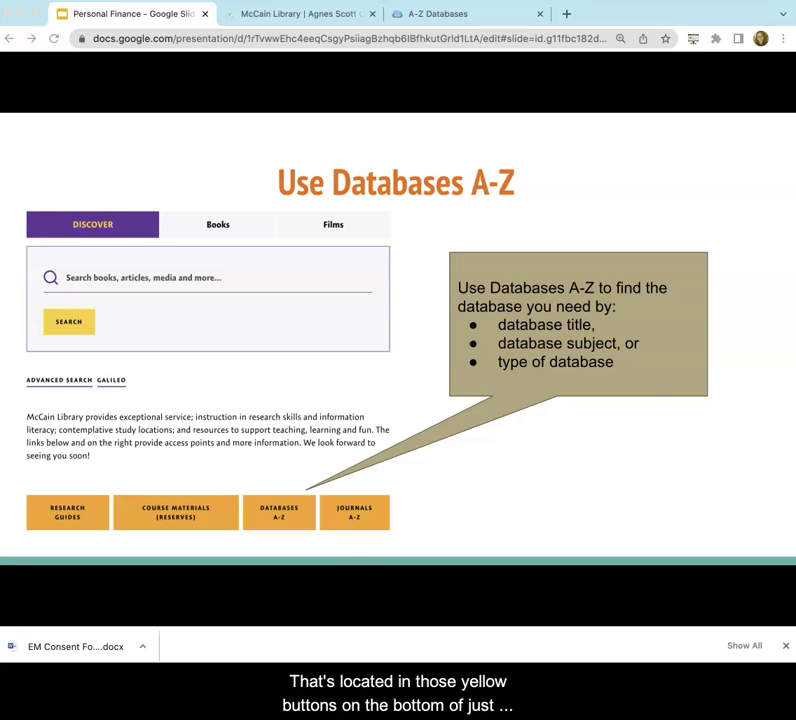
left_click(292, 502)
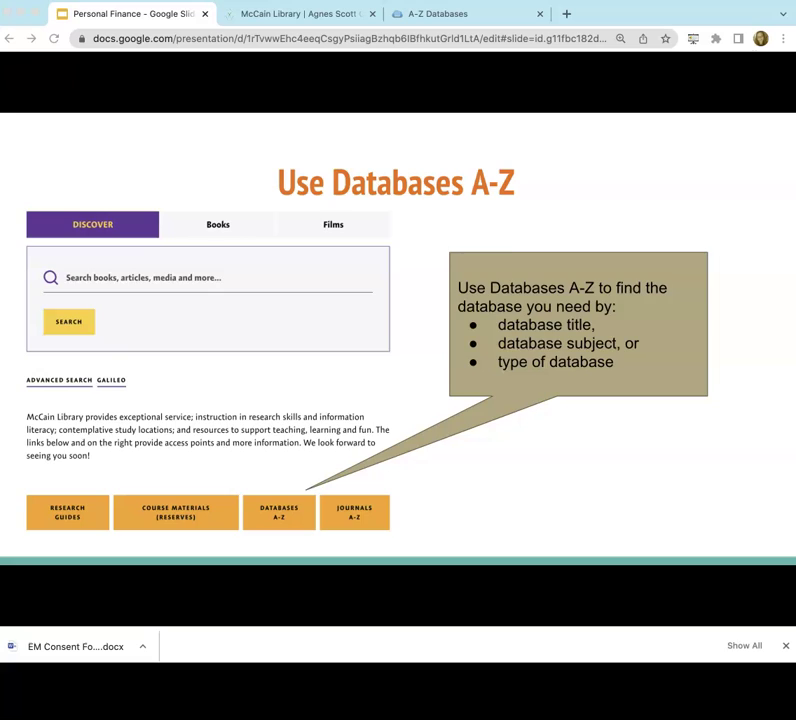
key("Right")
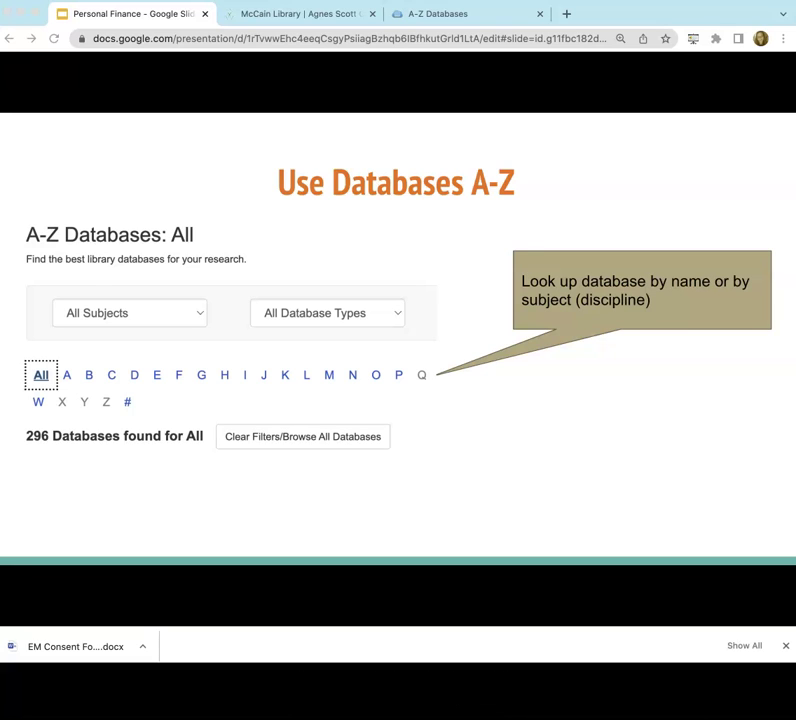
key("Left")
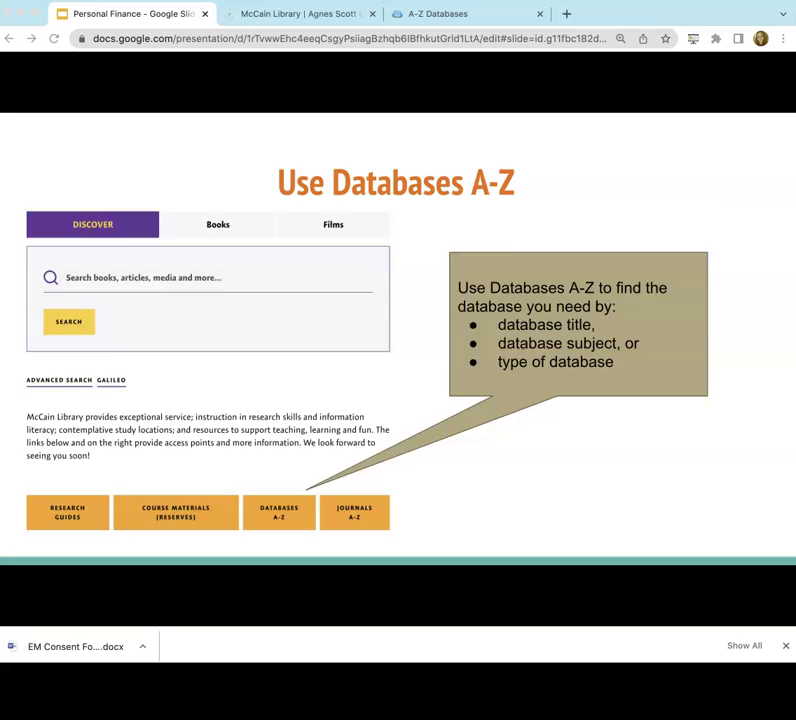
key("Right")
key("Right")
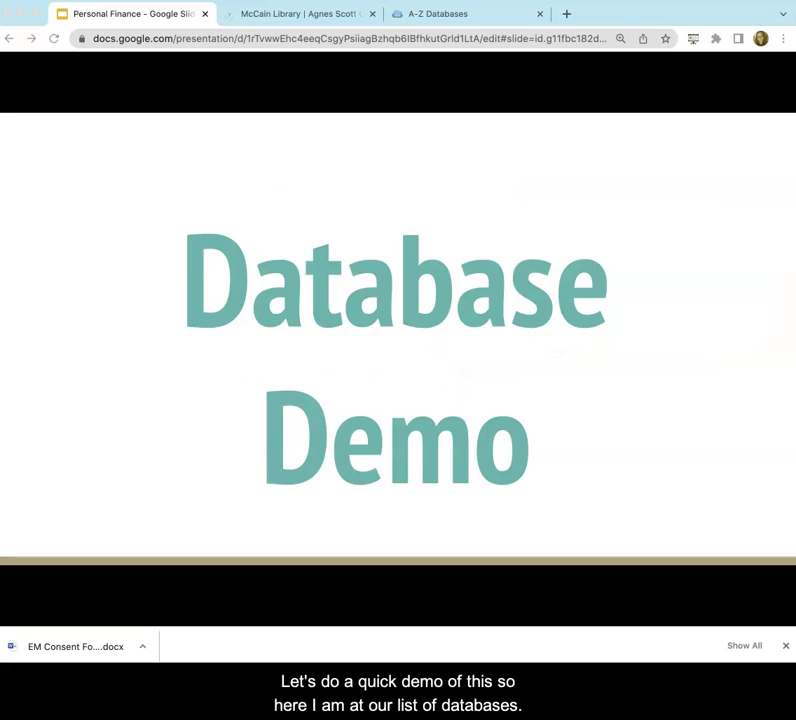
Filter the A-Z Databases list to the letter E and open EconLit with Full Text in a new tab.
left_click(437, 14)
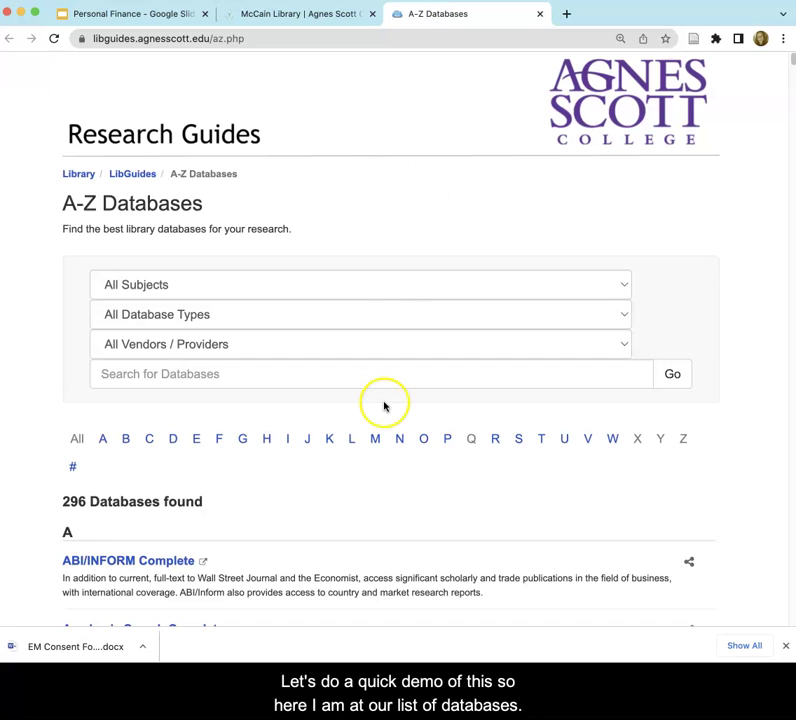
scroll(384, 406, "down", 1)
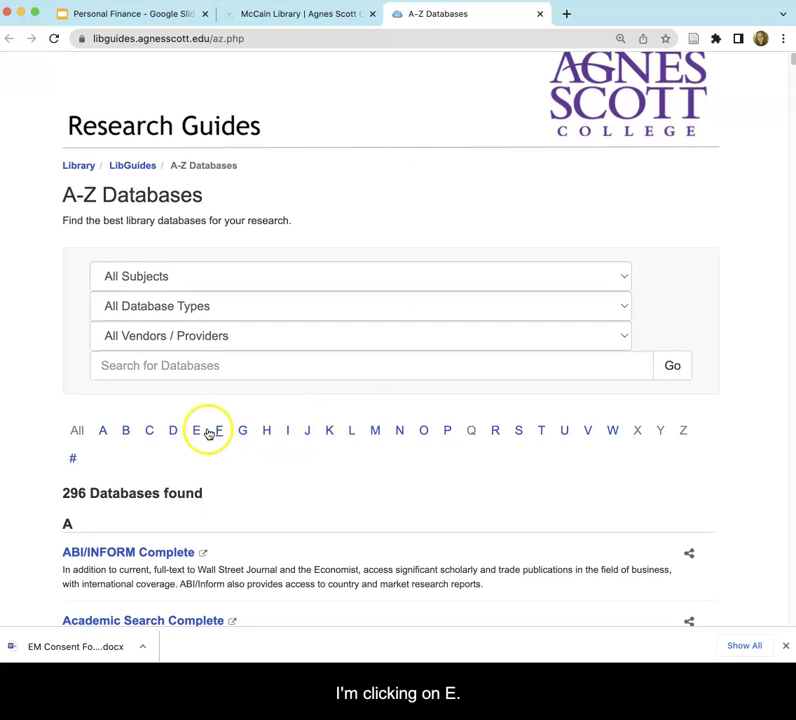
left_click(197, 431)
scroll(206, 460, "down", 10)
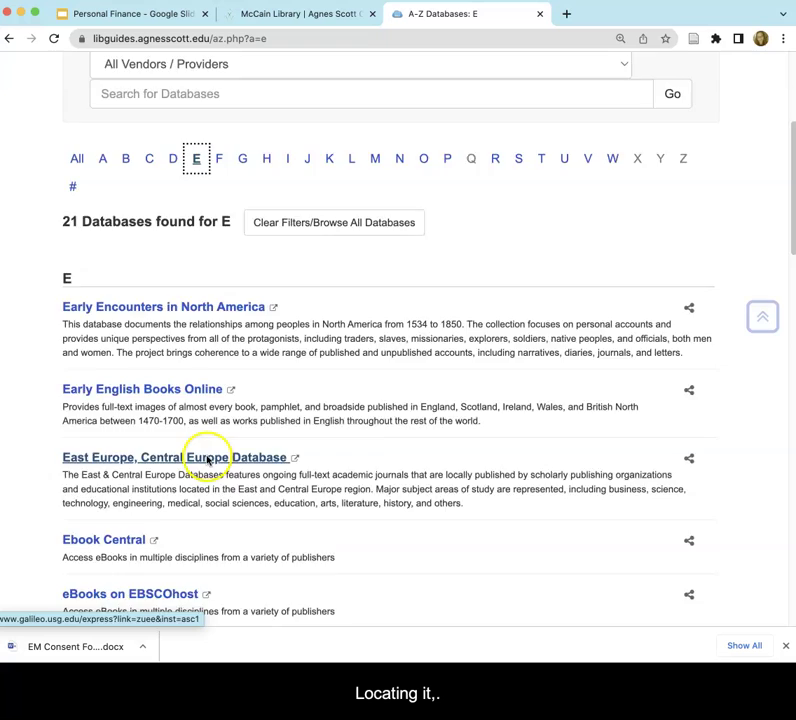
scroll(206, 460, "down", 1)
left_click(151, 425)
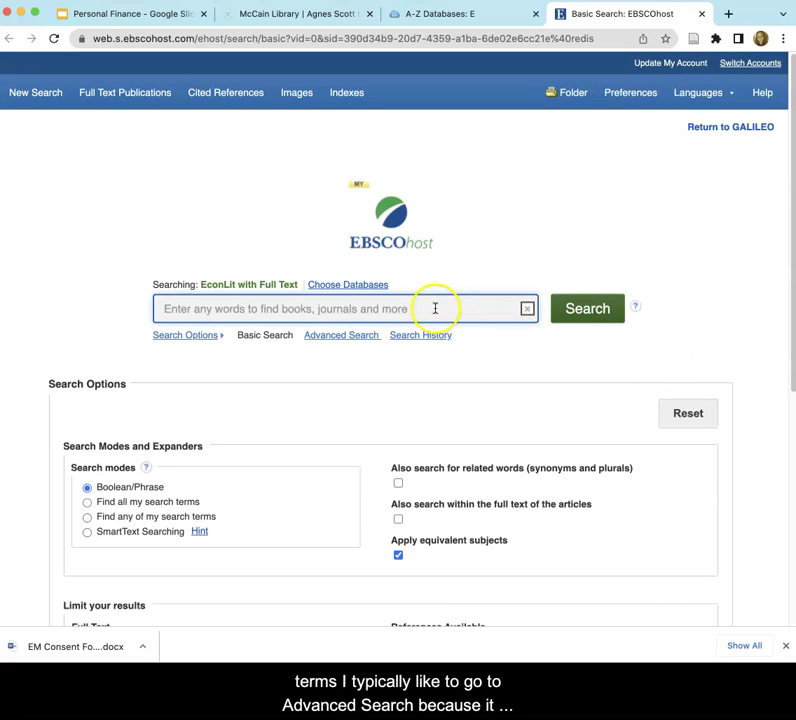
Run an Advanced Search in EconLit for 'gift cards' AND 'use or spending'.
left_click(328, 337)
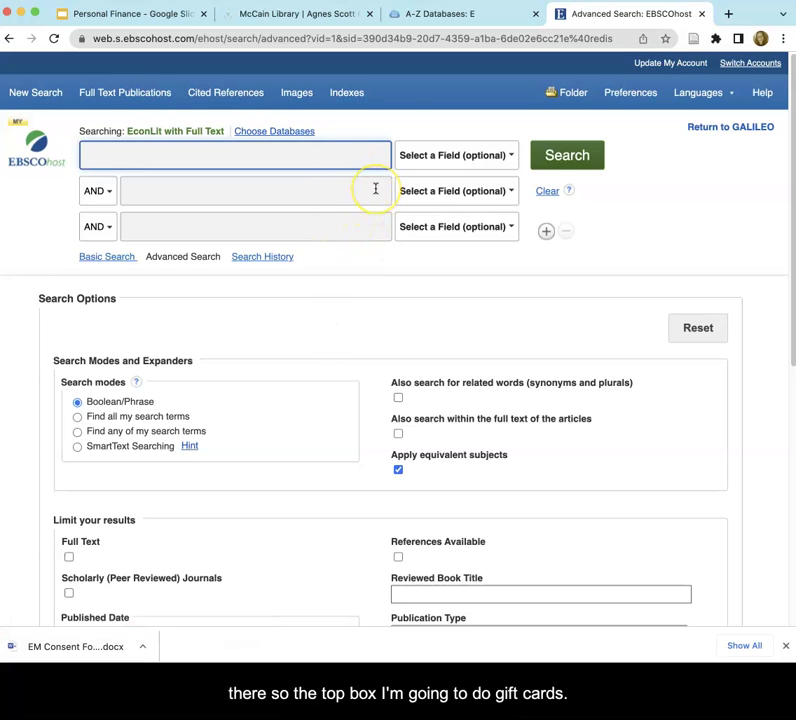
type("gif")
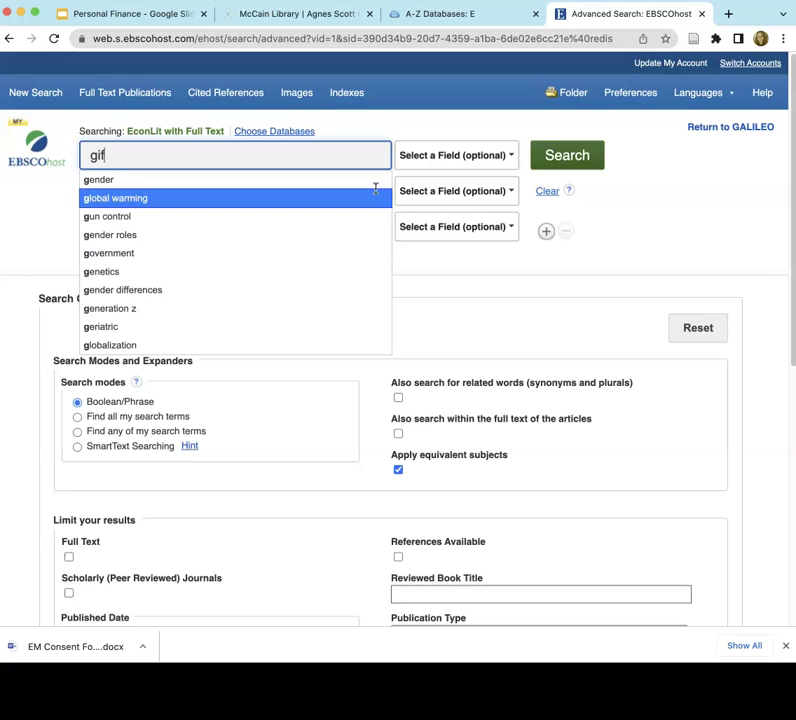
type("t cards")
key("Tab")
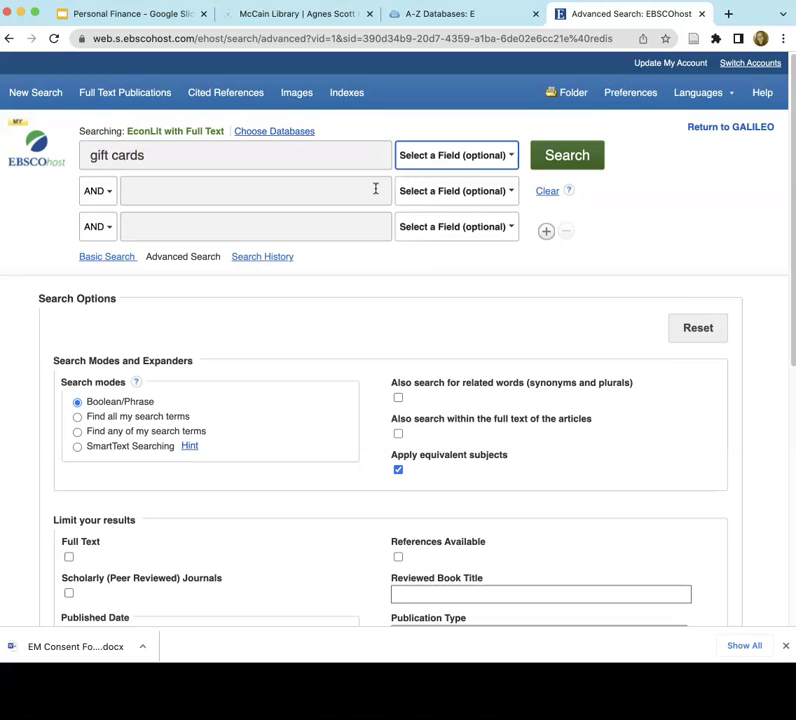
left_click(376, 188)
type("us")
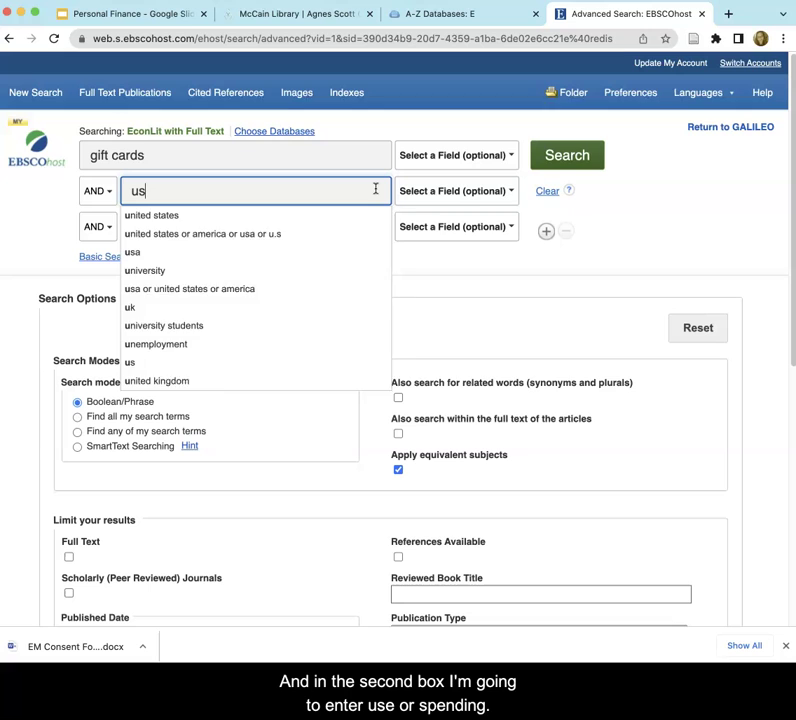
type("e or spe")
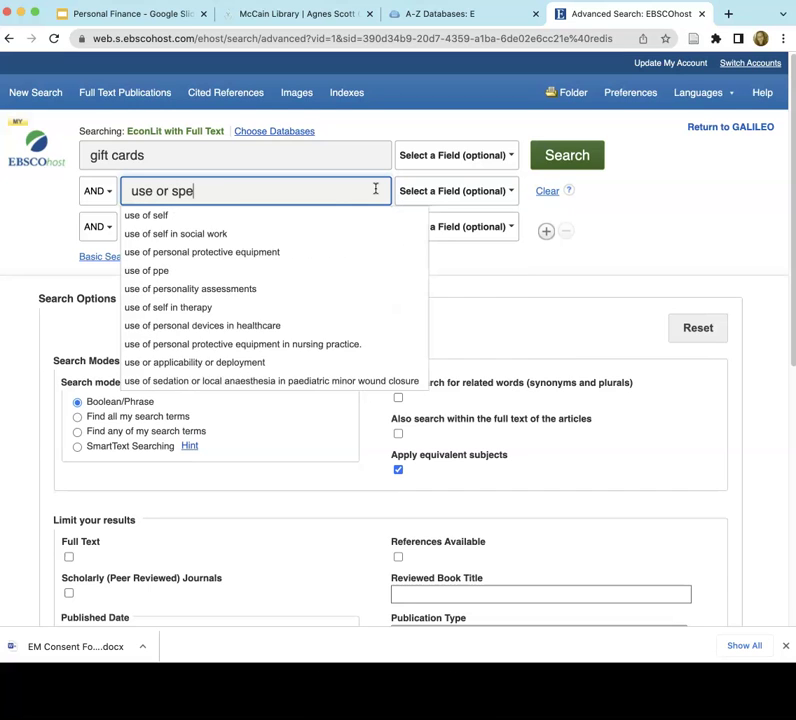
type("nding")
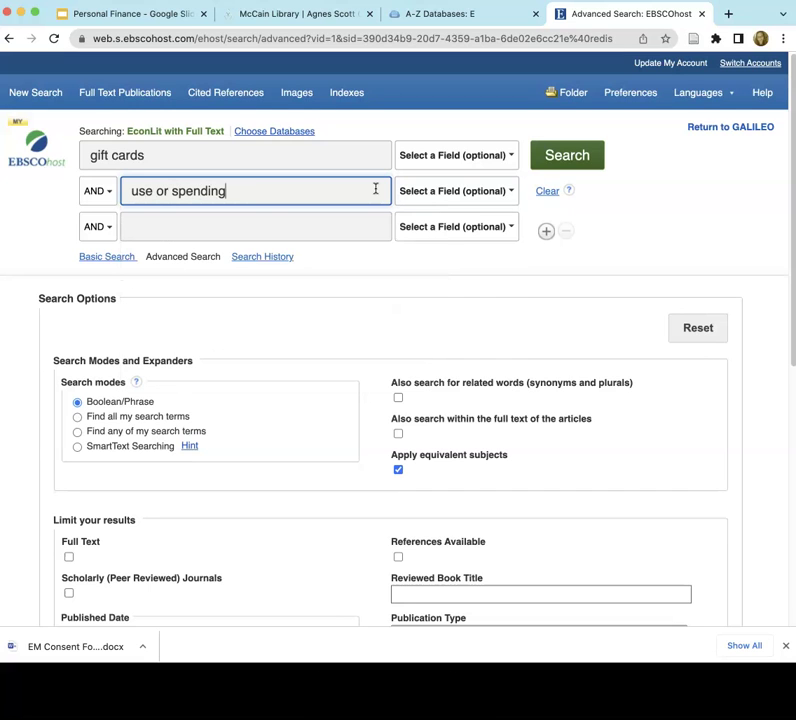
left_click(565, 156)
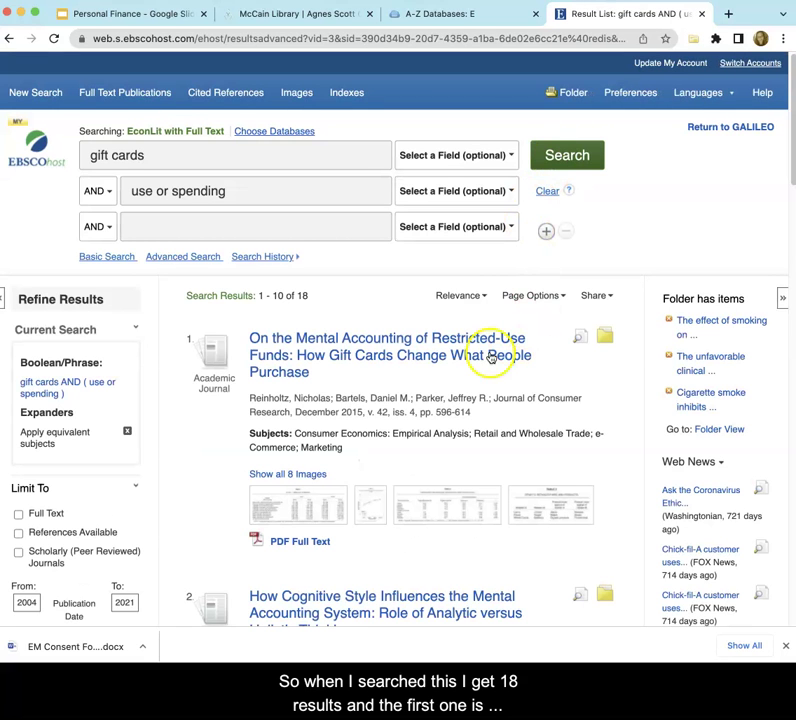
Set the result display to Detailed format with 50 results per page and apply it.
scroll(370, 320, "down", 1)
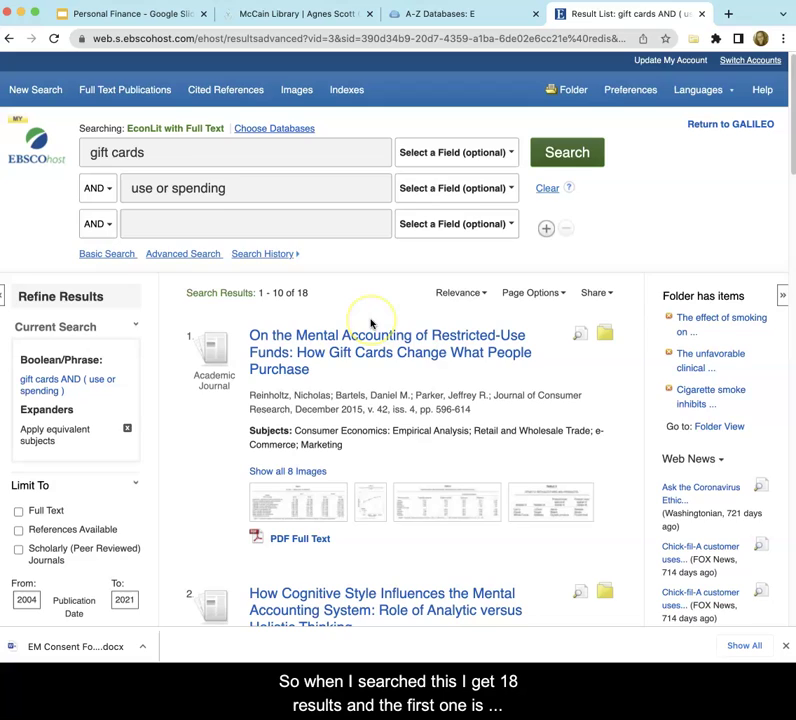
scroll(368, 332, "down", 2)
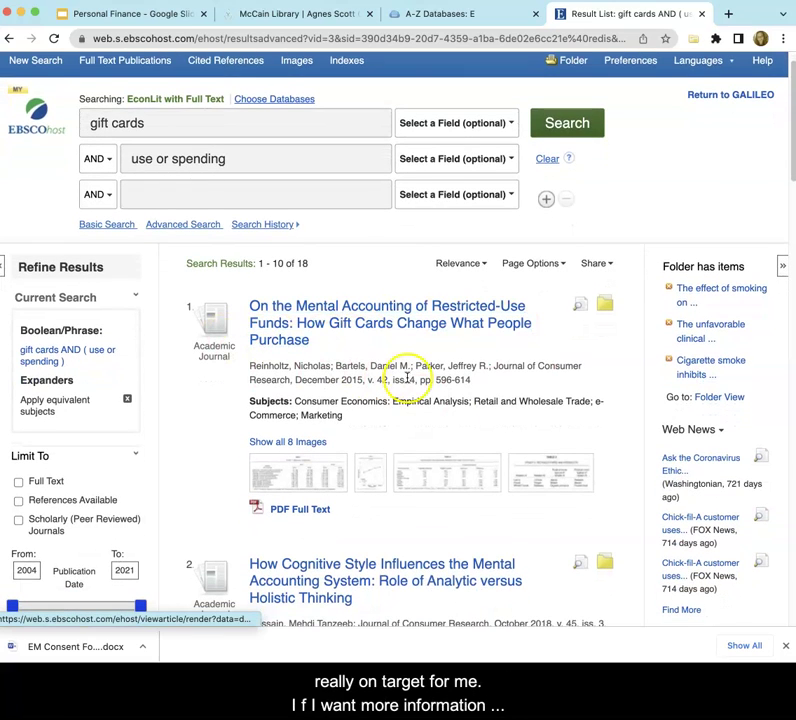
left_click(538, 266)
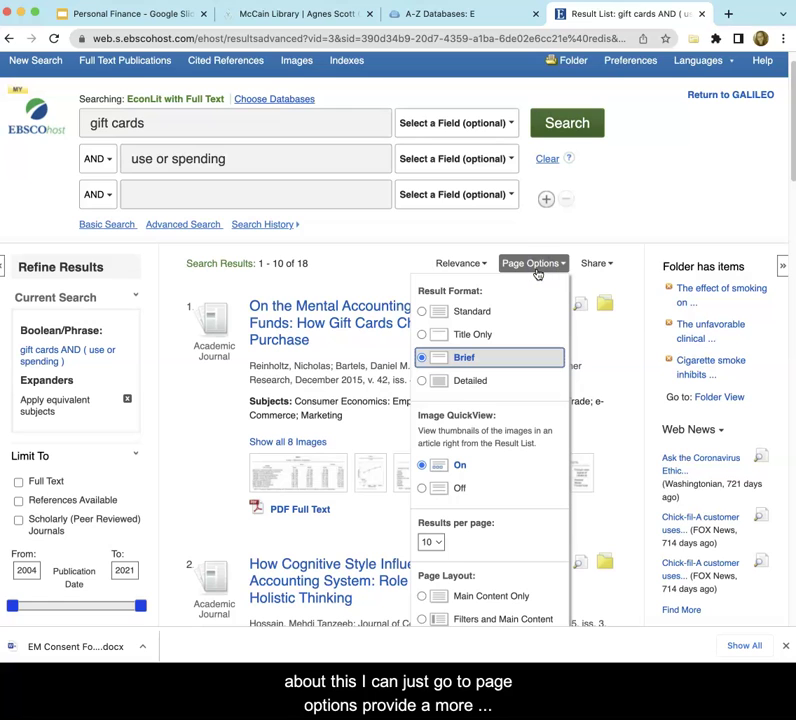
left_click(463, 382)
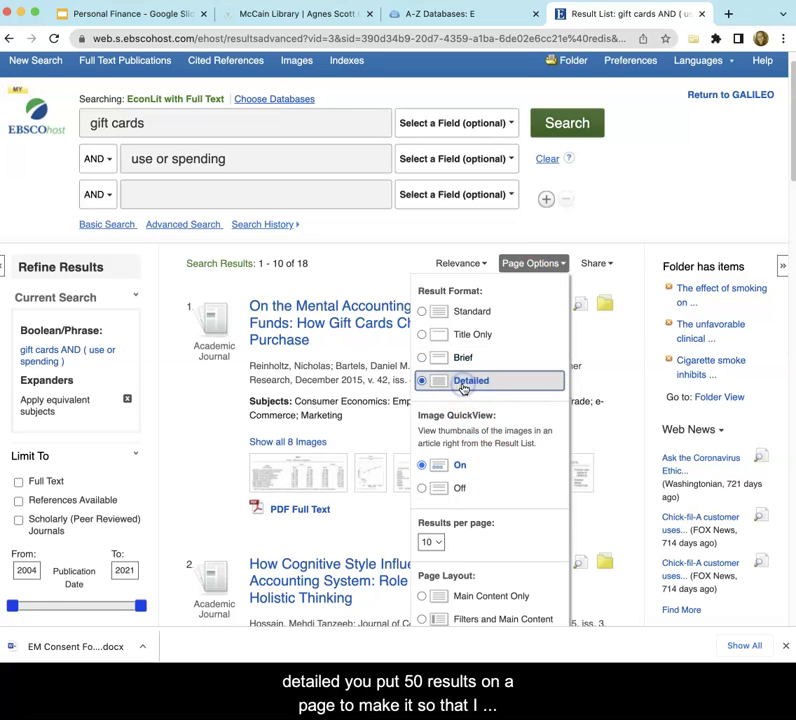
scroll(470, 453, "down", 3)
left_click(436, 353)
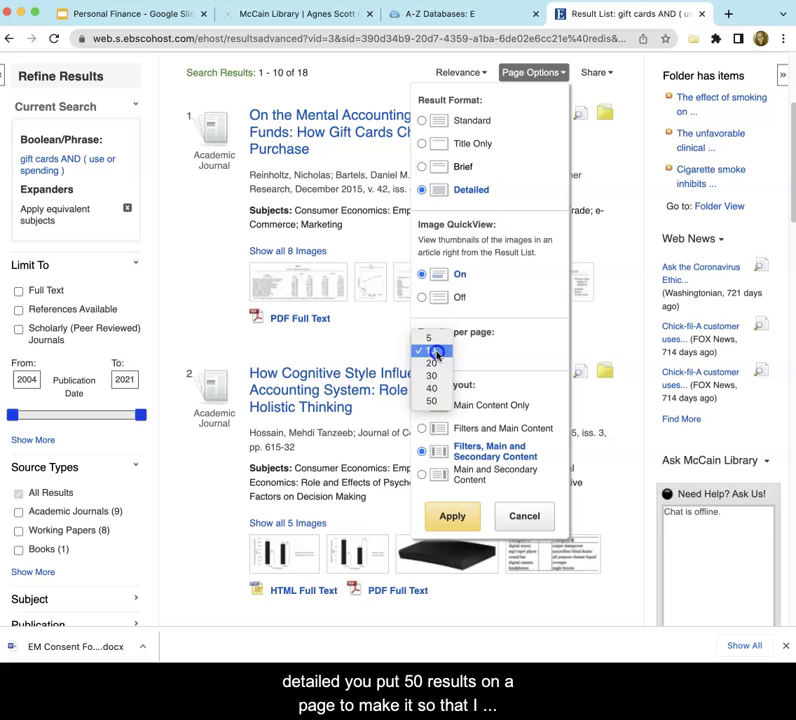
left_click(436, 401)
left_click(457, 518)
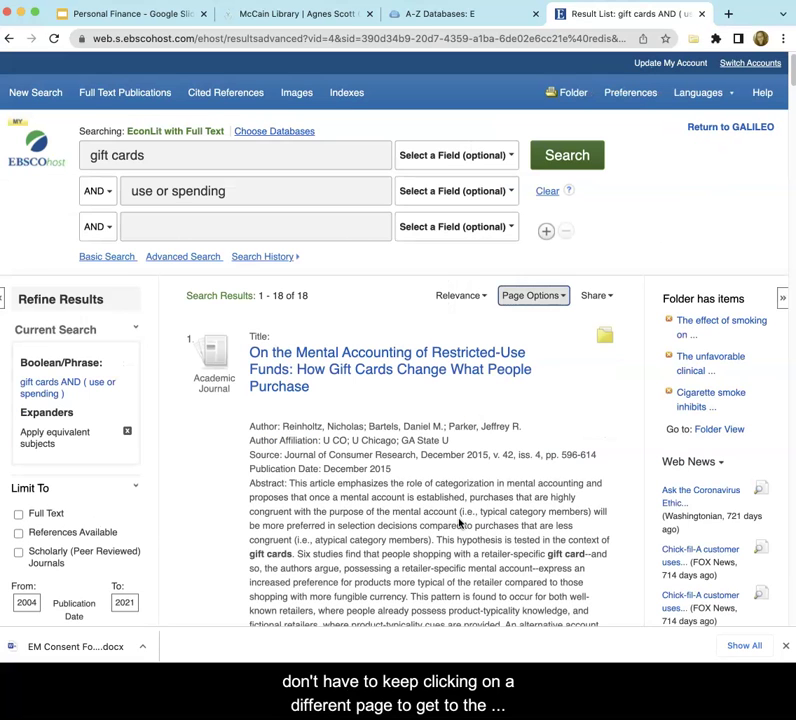
Start adding the first result article to the folder.
scroll(459, 515, "down", 2)
scroll(459, 511, "down", 3)
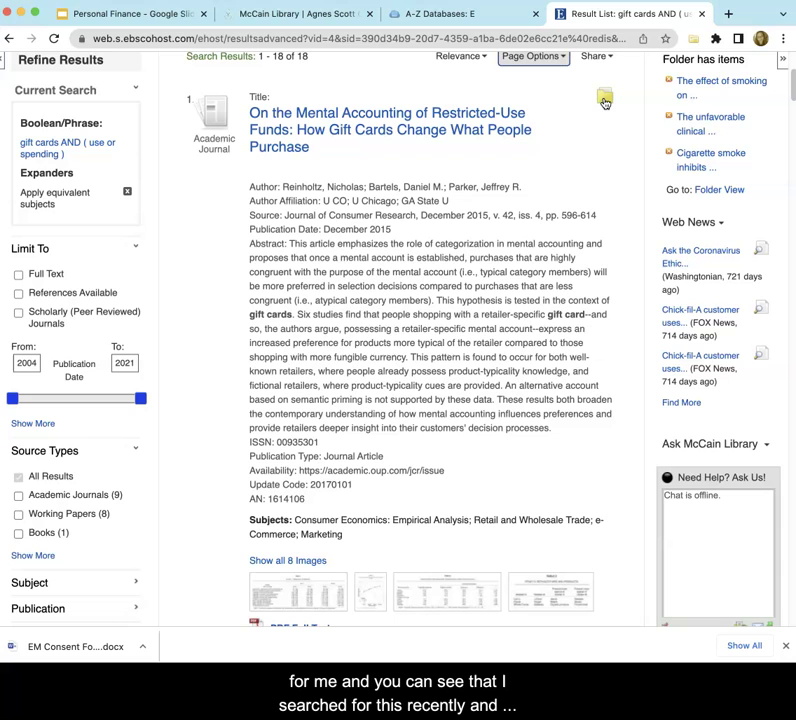
left_click(604, 101)
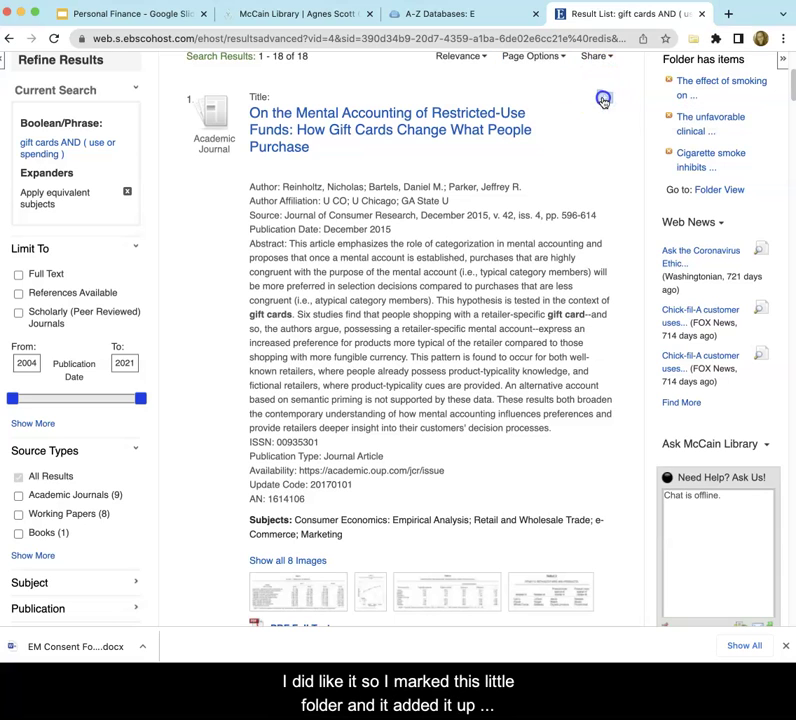
Save the first article, on mental accounting of restricted-use funds, to the folder and review the 18 results.
left_click(603, 100)
scroll(578, 150, "up", 5)
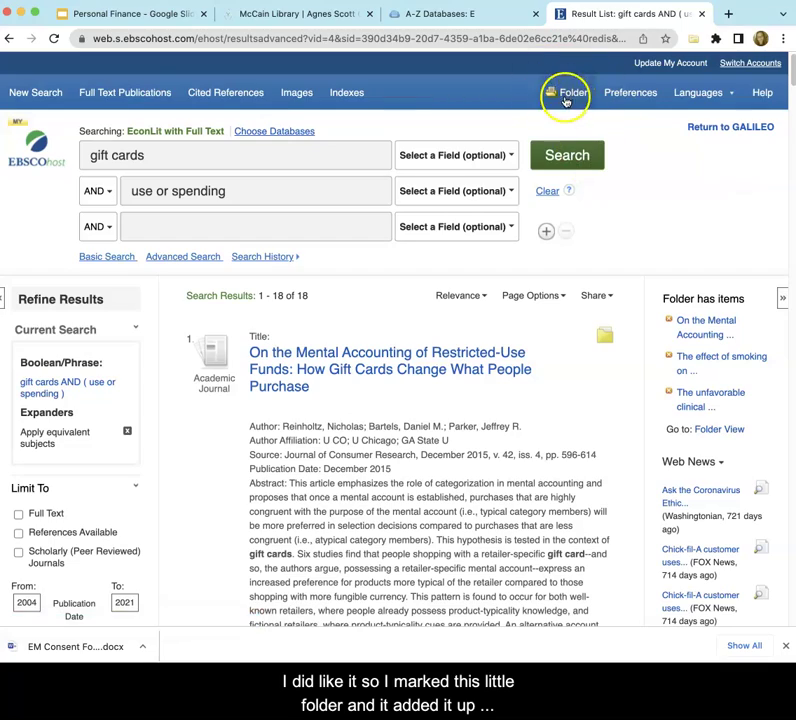
scroll(501, 213, "down", 10)
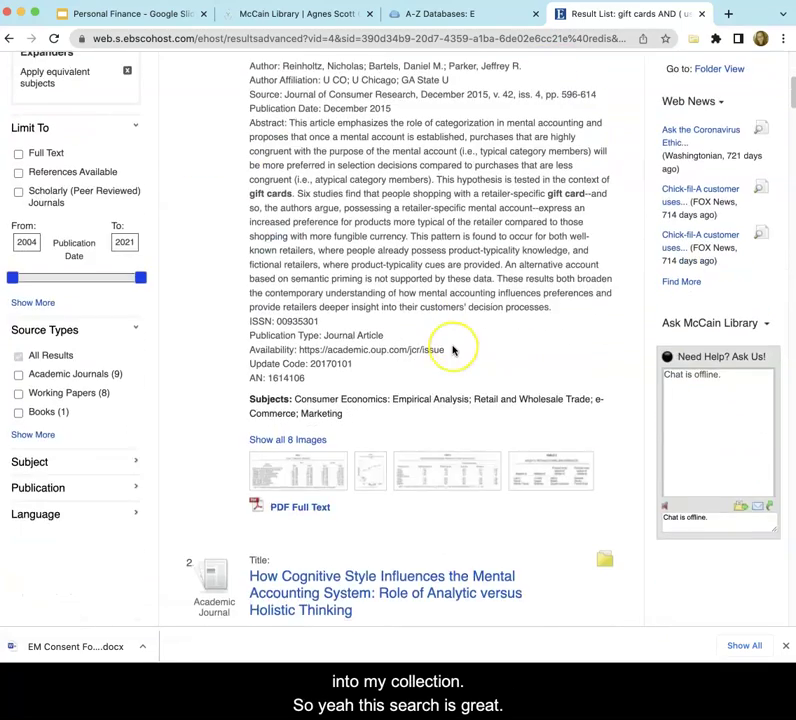
scroll(452, 350, "down", 3)
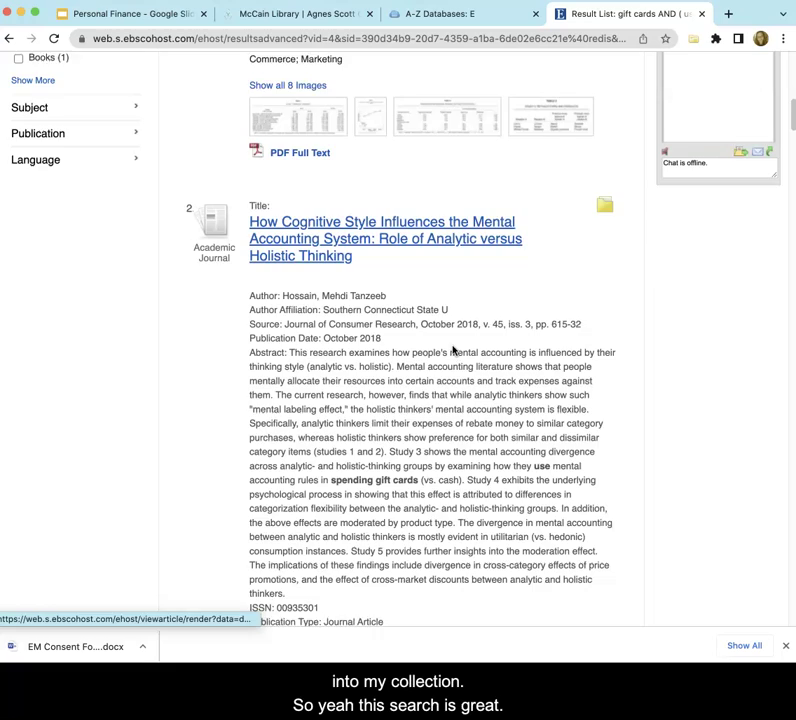
scroll(452, 350, "down", 2)
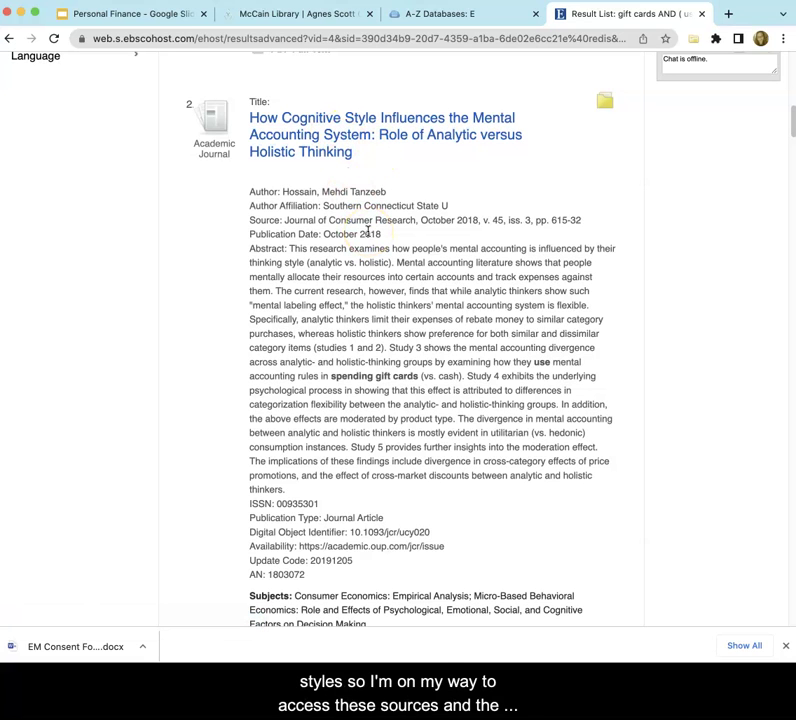
scroll(367, 232, "up", 5)
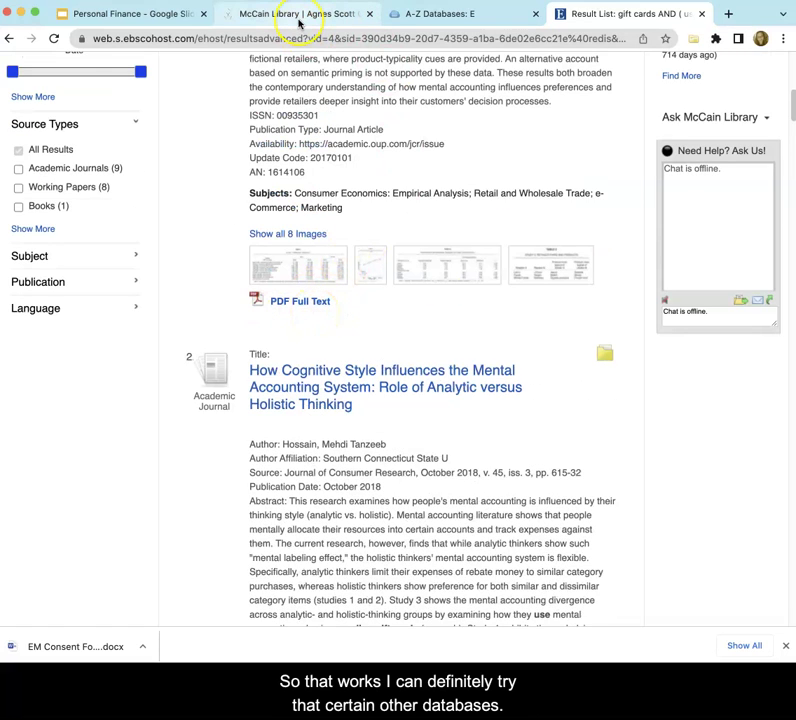
Return to the Personal Finance presentation and advance to slide 13 on Discover Search.
left_click(298, 20)
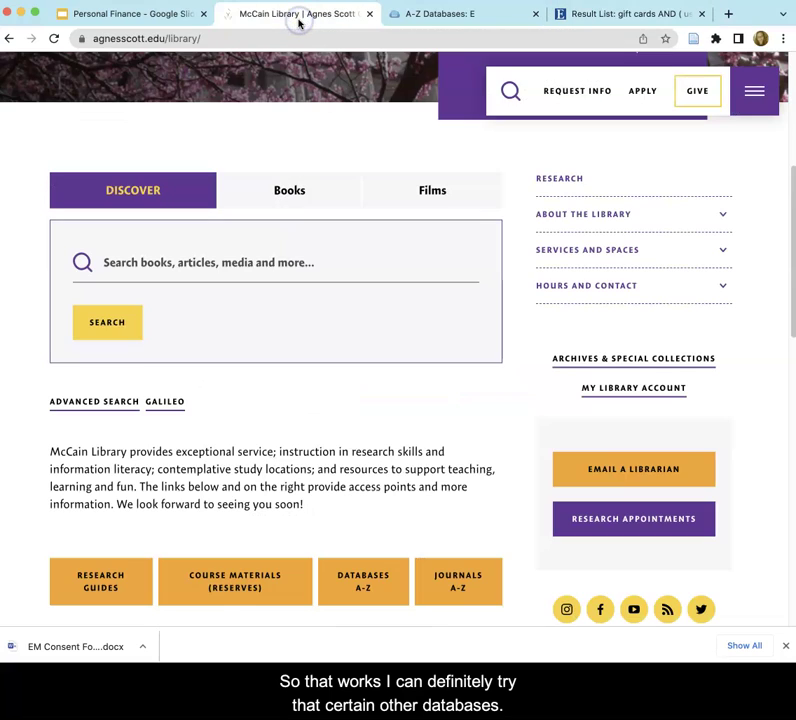
left_click(142, 16)
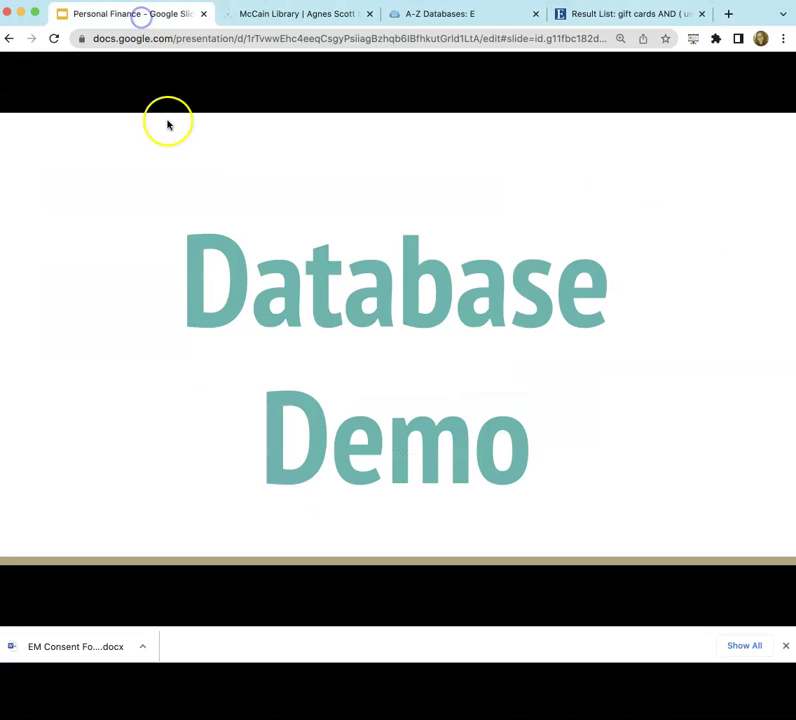
left_click(283, 388)
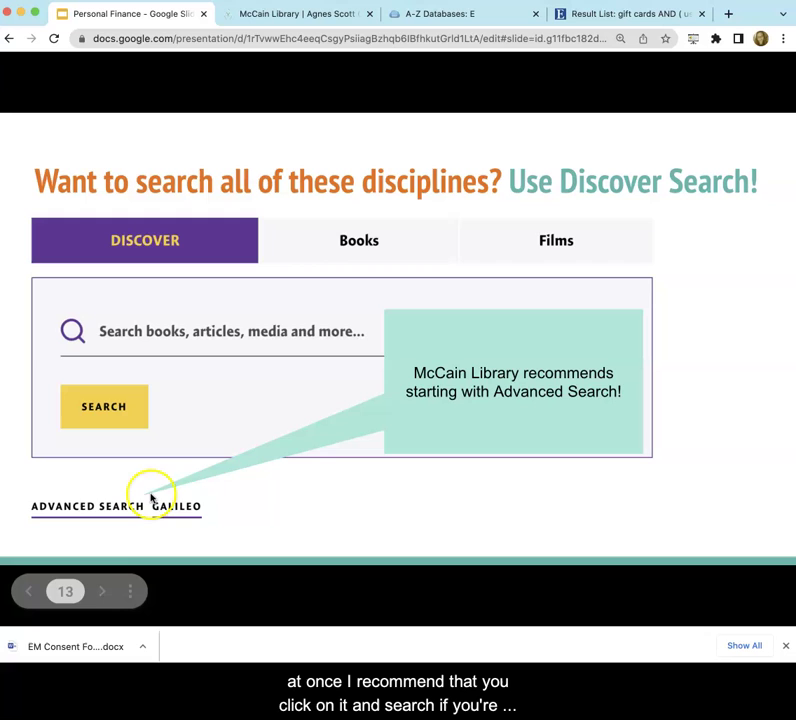
Advance through the Use Discover Search Tab and search-results tips slides to 'That's It! Need more help?'.
left_click(190, 465)
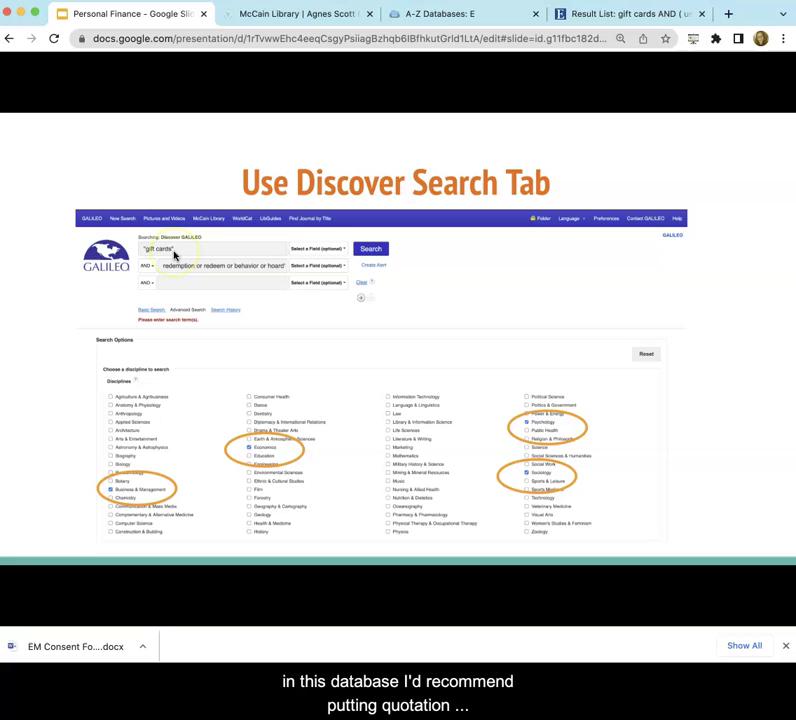
key("Right")
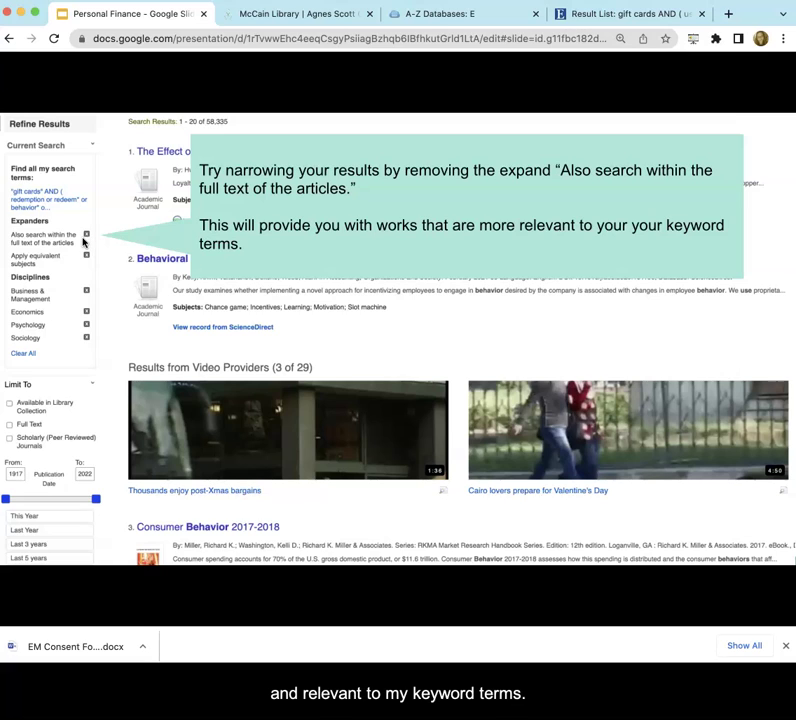
key("Right")
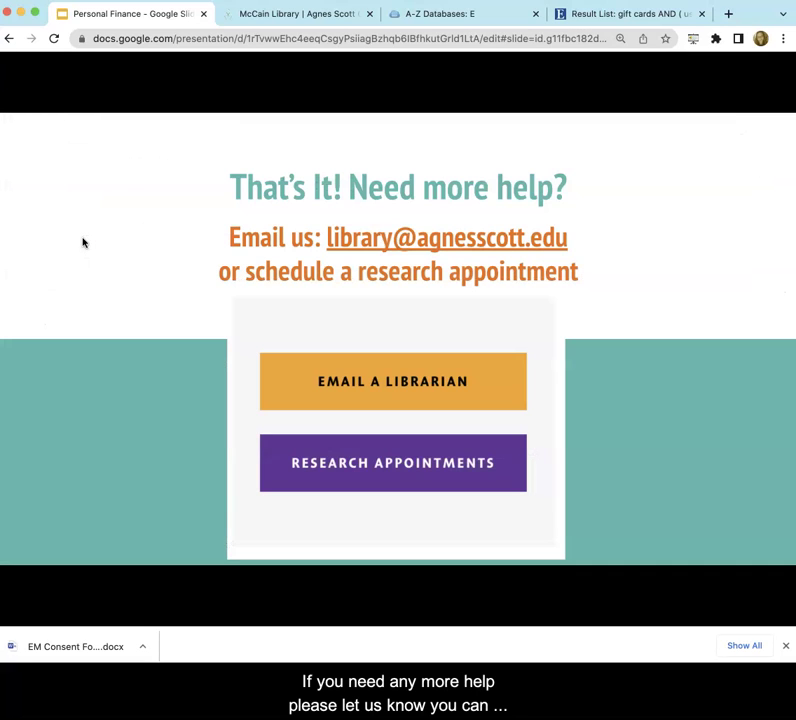